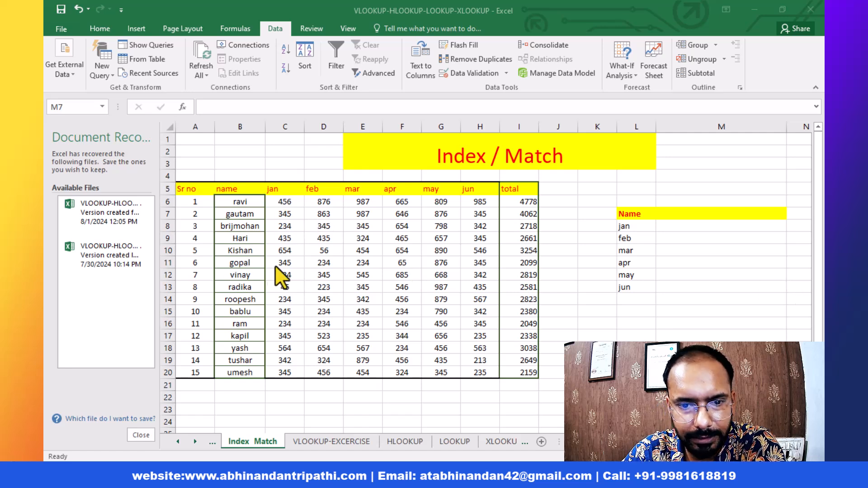
- Add a list data validation to cell M7 beside Name, using the names in B6:B20 as the source
{"action": "left_click", "coordinate": [702, 214]}
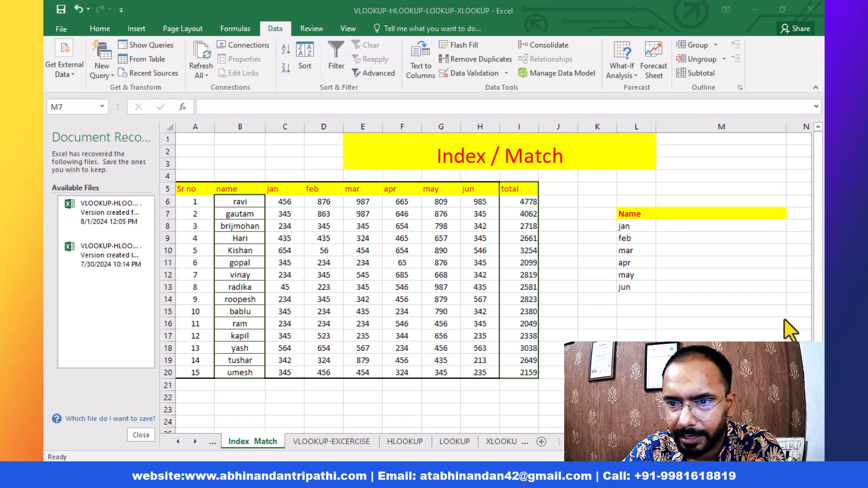
{"action": "left_click", "coordinate": [730, 215]}
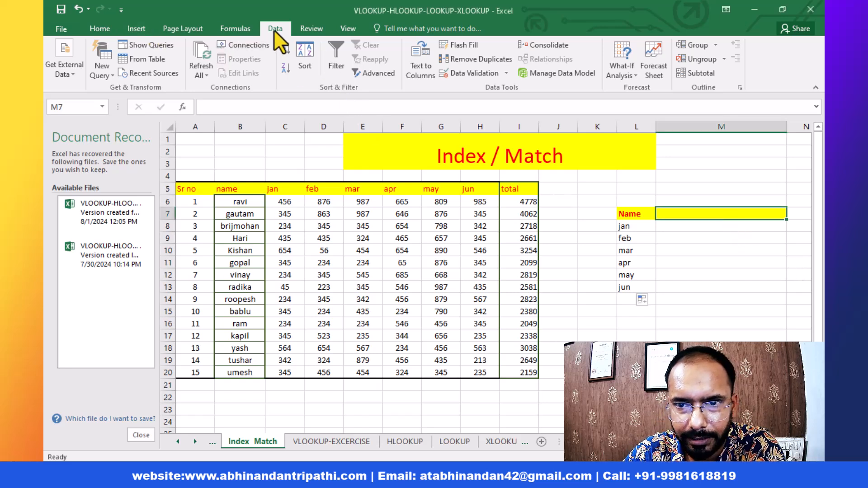
{"action": "left_click", "coordinate": [507, 74]}
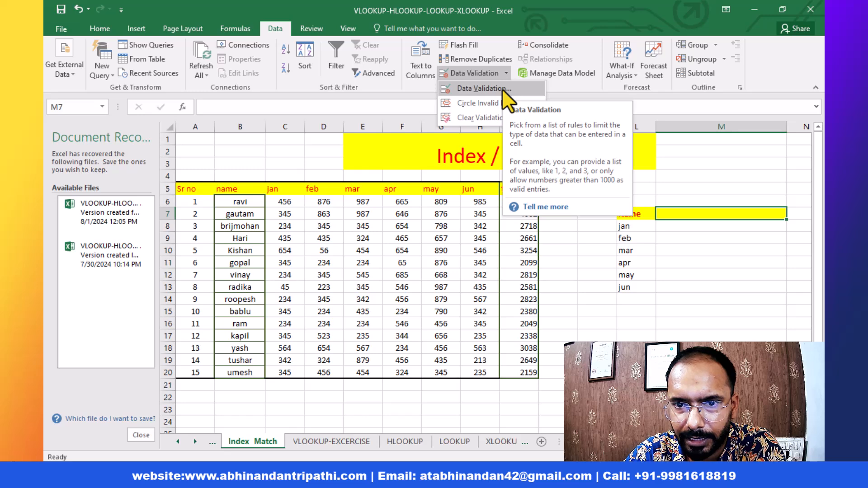
{"action": "left_click", "coordinate": [503, 90]}
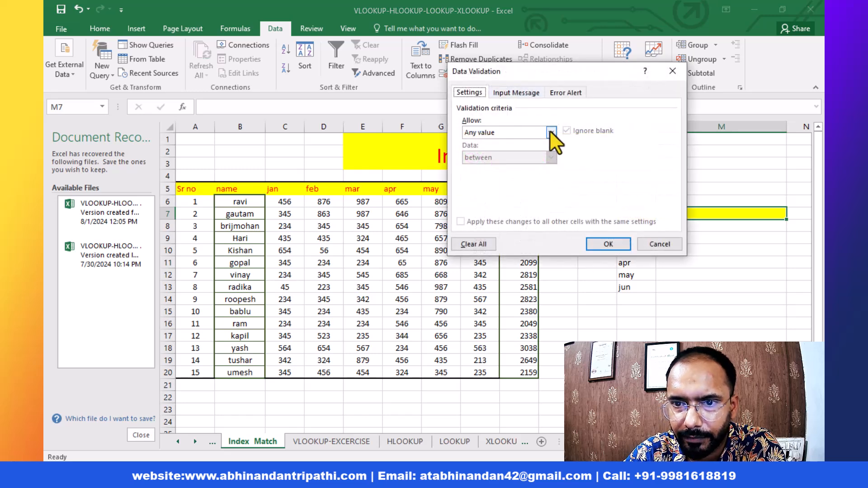
{"action": "left_click", "coordinate": [550, 135]}
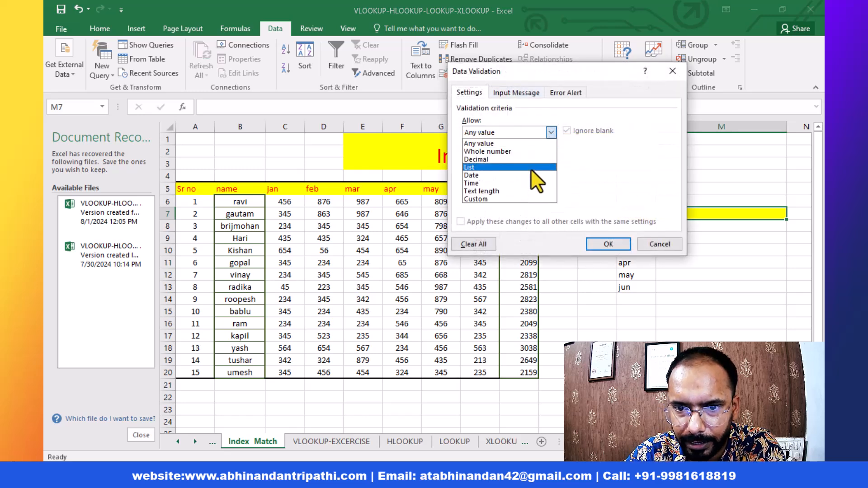
{"action": "left_click", "coordinate": [532, 169]}
{"action": "left_click", "coordinate": [622, 182]}
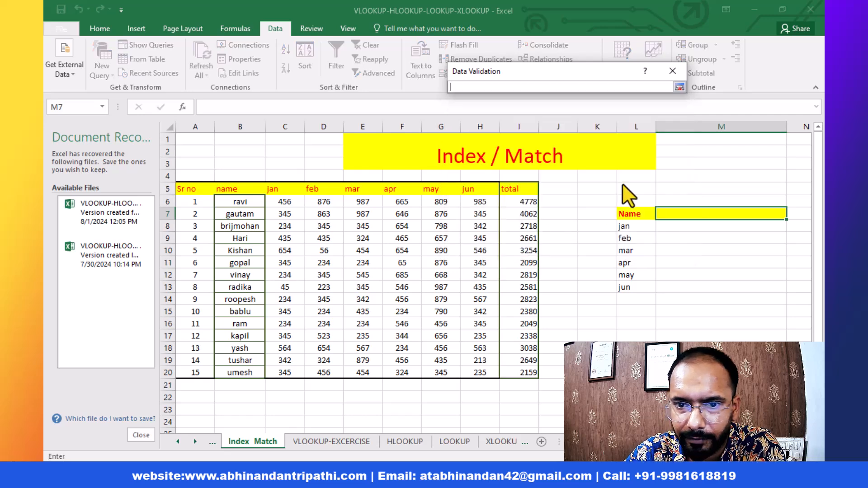
{"action": "left_click_drag", "start_coordinate": [232, 200], "coordinate": [233, 374]}
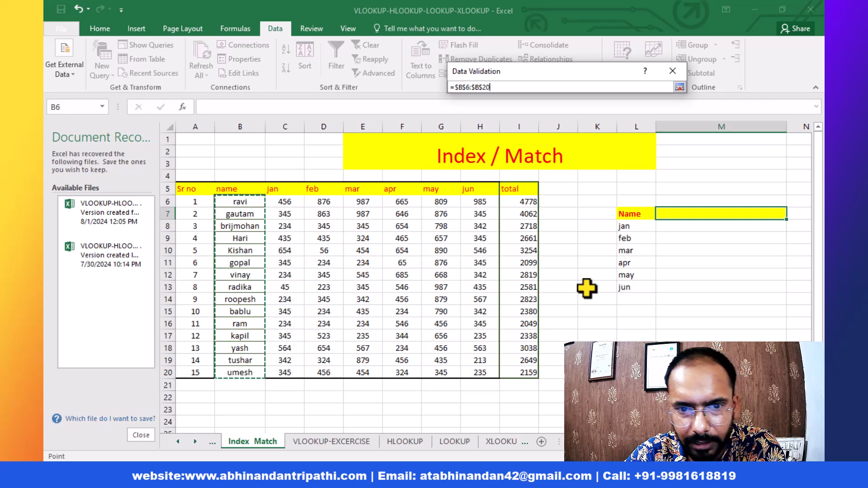
{"action": "left_click", "coordinate": [680, 87]}
{"action": "left_click", "coordinate": [620, 247]}
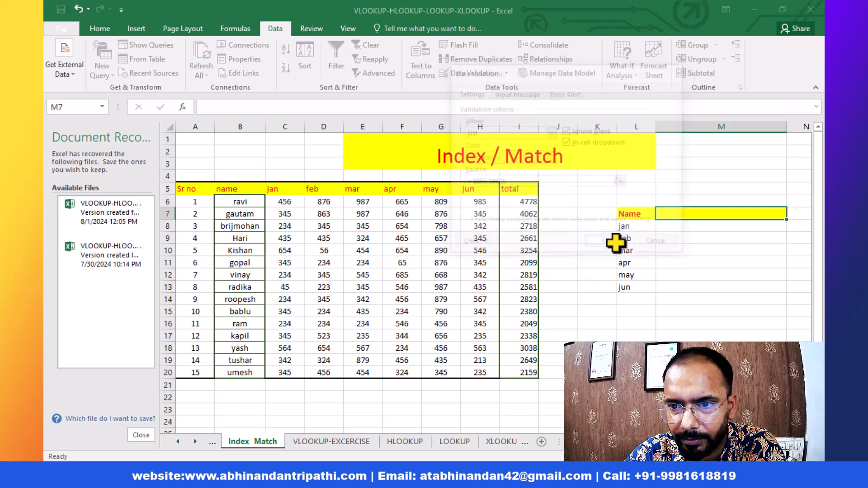
- Choose the fourth name in the M7 dropdown list
{"action": "left_click", "coordinate": [792, 213]}
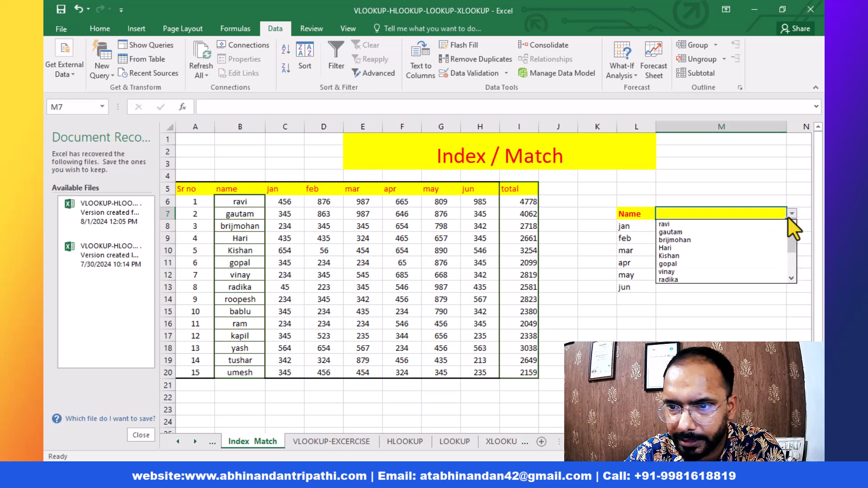
{"action": "left_click", "coordinate": [709, 248]}
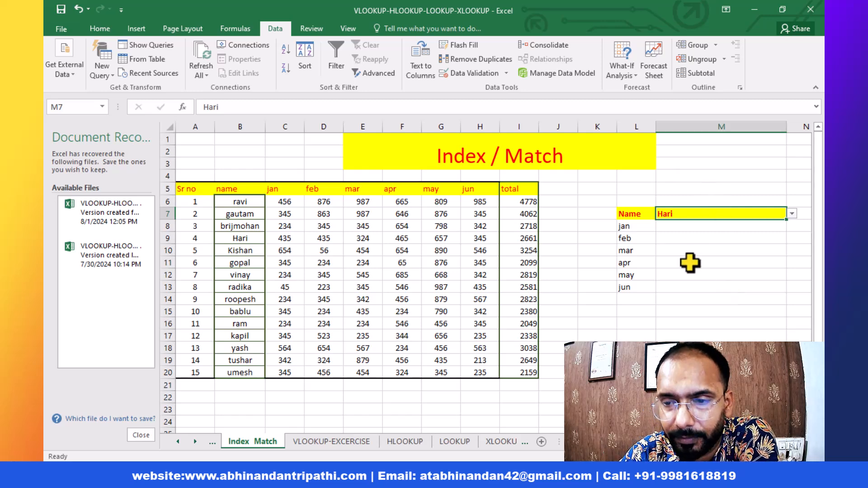
{"action": "left_click", "coordinate": [684, 227]}
{"action": "left_click", "coordinate": [687, 242]}
{"action": "left_click", "coordinate": [688, 255]}
{"action": "left_click", "coordinate": [688, 261]}
{"action": "left_click", "coordinate": [685, 229]}
{"action": "left_click", "coordinate": [686, 238]}
{"action": "left_click", "coordinate": [691, 251]}
{"action": "left_click", "coordinate": [686, 262]}
- Choose the name with serial number 8 in the M7 dropdown list
{"action": "left_click", "coordinate": [690, 214]}
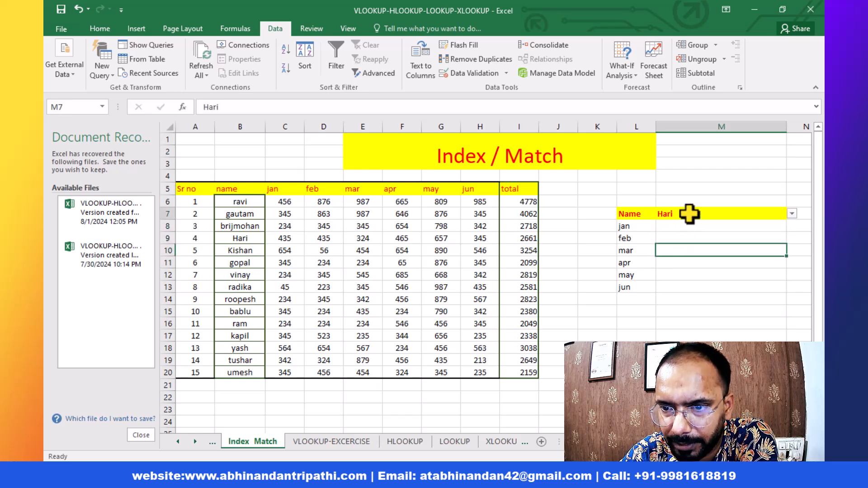
{"action": "left_click", "coordinate": [792, 213]}
{"action": "left_click", "coordinate": [738, 256]}
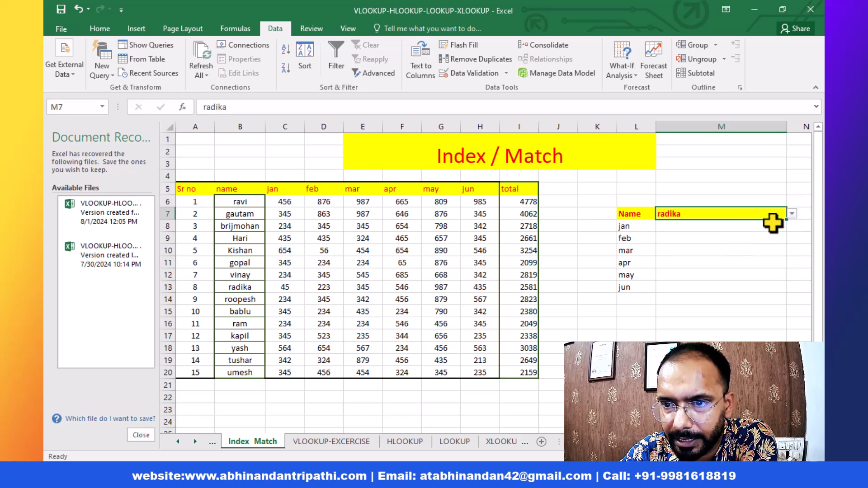
- Start an INDEX formula in cell M8 for jan, with the table data A6:I20 as its array
{"action": "left_click", "coordinate": [711, 226]}
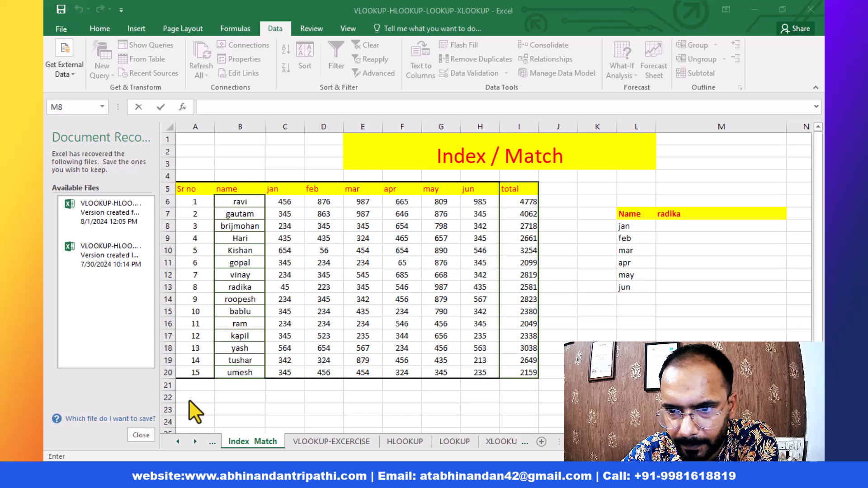
{"action": "left_click", "coordinate": [719, 224]}
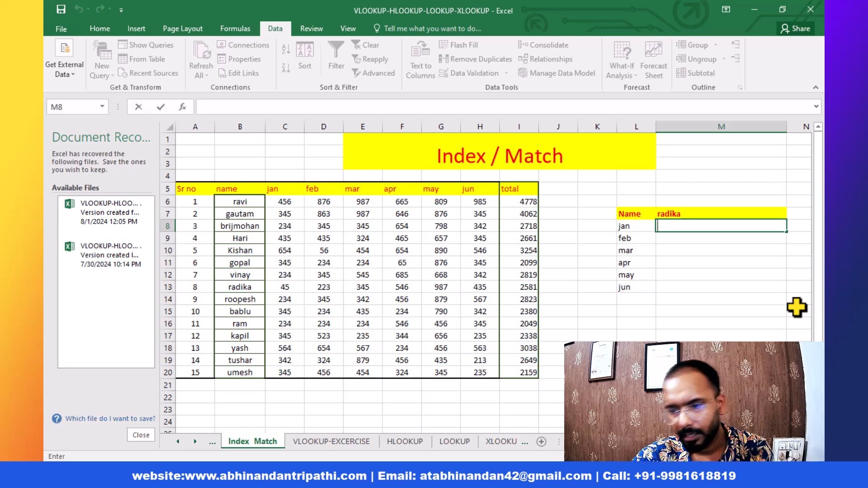
{"action": "scroll", "coordinate": [493, 276], "scroll_direction": "right", "scroll_amount": 1}
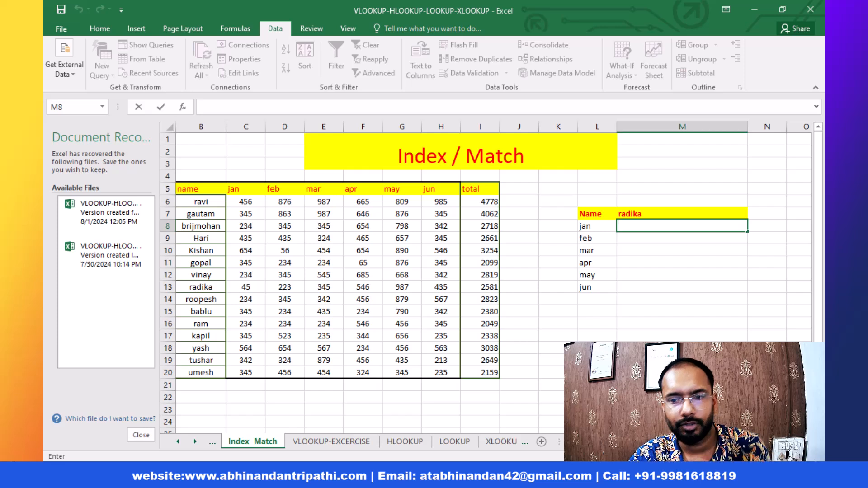
{"action": "scroll", "coordinate": [493, 277], "scroll_direction": "left", "scroll_amount": 1}
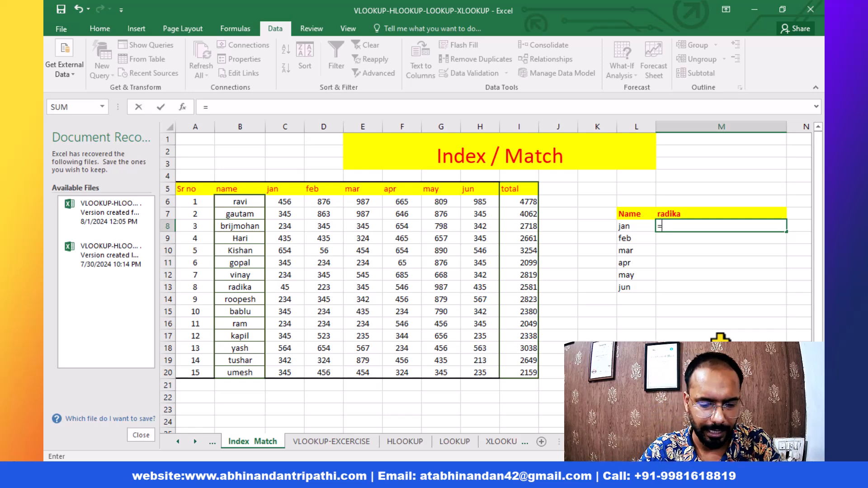
{"action": "type", "text": "index"}
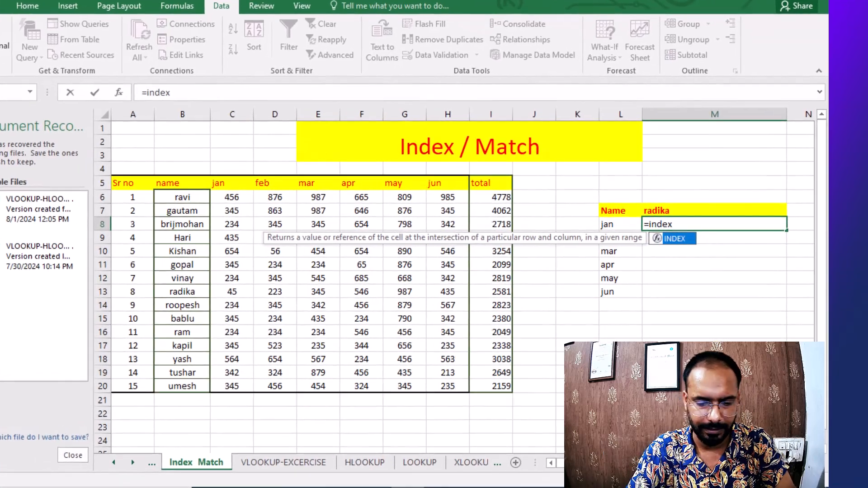
{"action": "type", "text": "("}
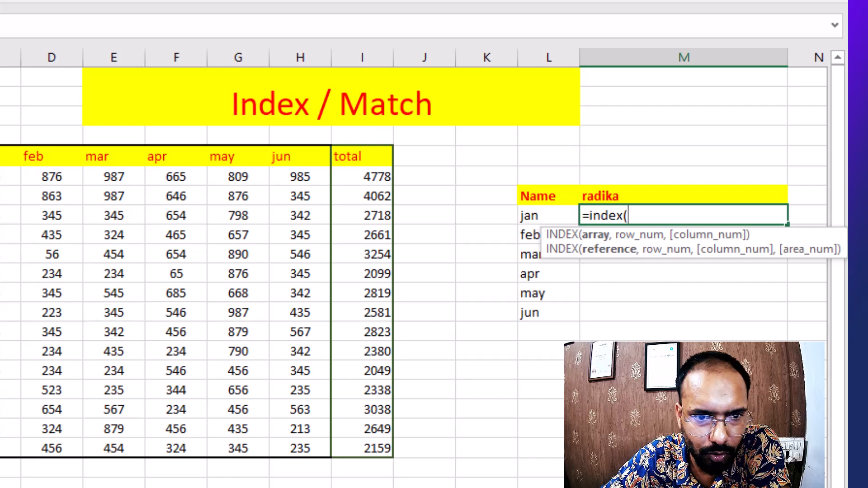
{"action": "left_click_drag", "start_coordinate": [0, 177], "coordinate": [376, 456]}
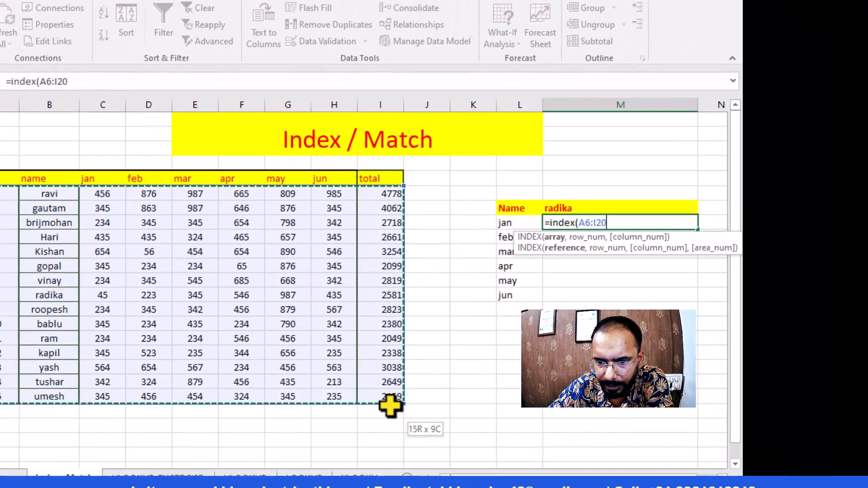
{"action": "left_click_drag", "start_coordinate": [390, 407], "coordinate": [391, 405]}
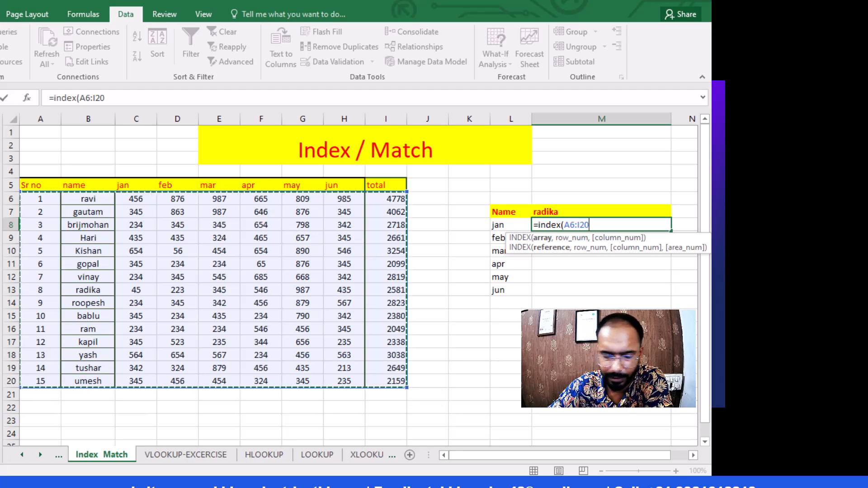
{"action": "type", "text": ","}
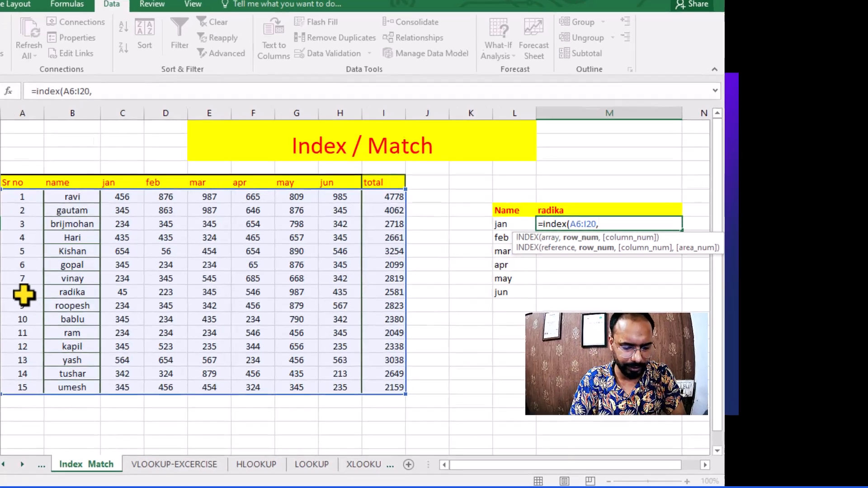
- Add MATCH(M7,B6:B20,0) as the row number argument of the INDEX formula in M8
{"action": "type", "text": "match"}
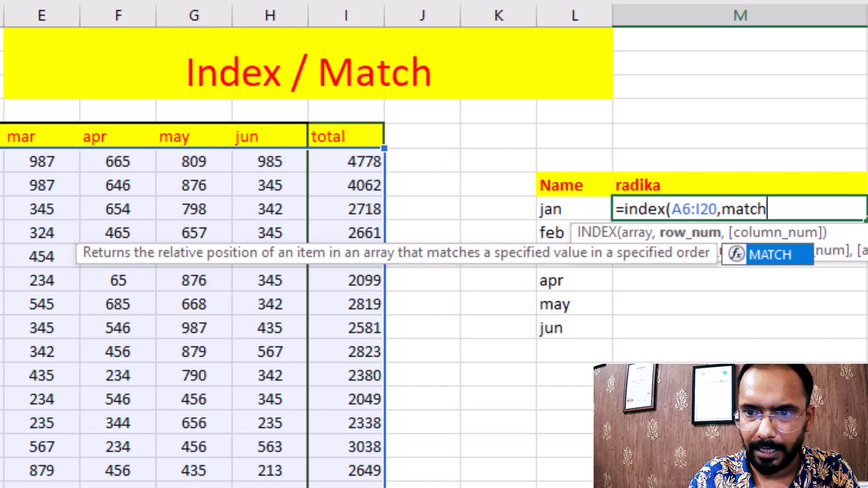
{"action": "type", "text": "("}
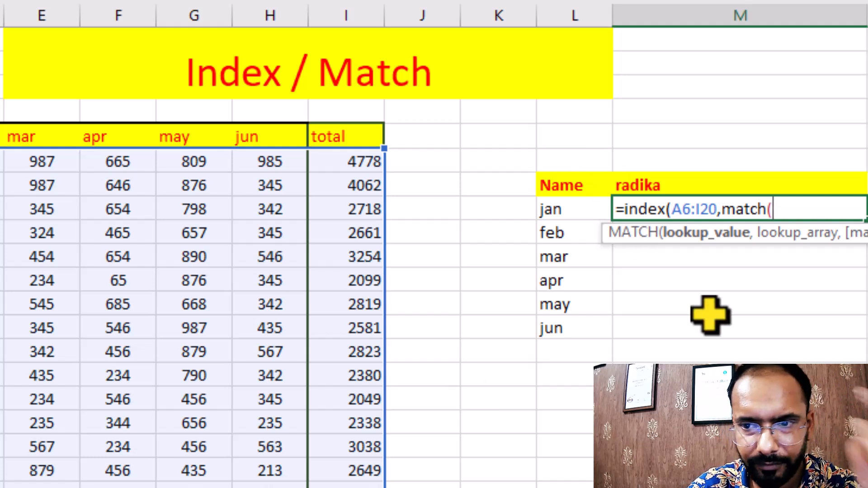
{"action": "left_click", "coordinate": [664, 184]}
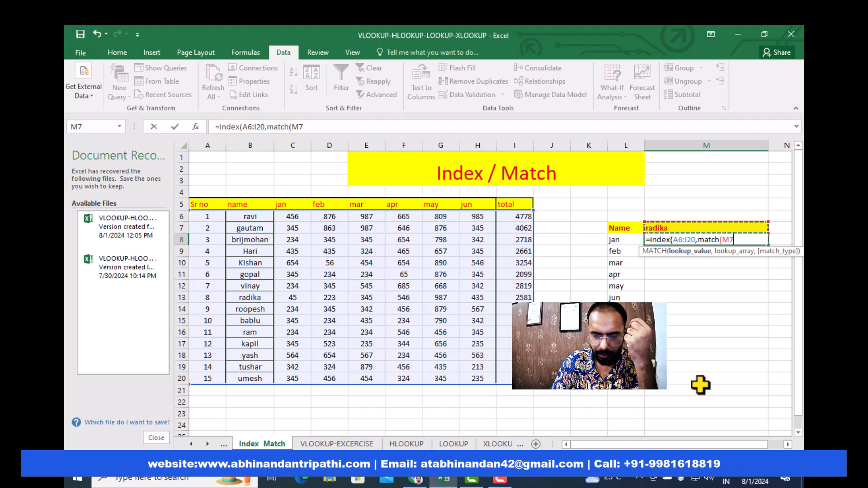
{"action": "type", "text": ","}
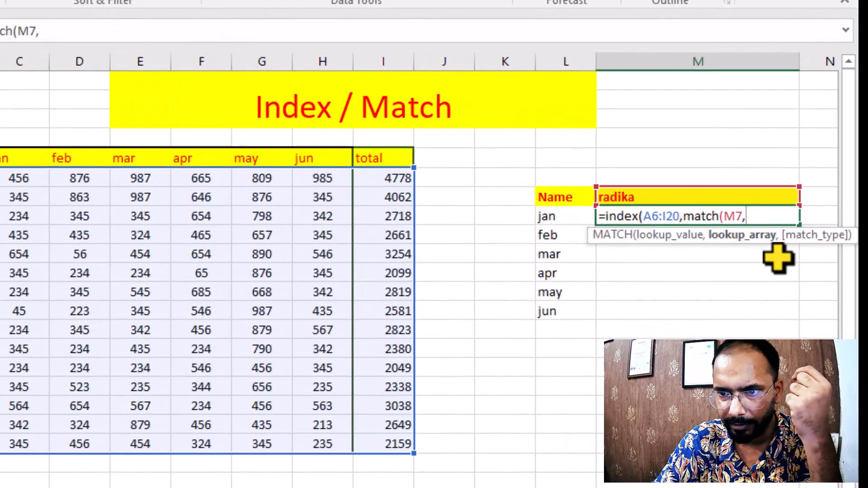
{"action": "left_click_drag", "start_coordinate": [0, 178], "coordinate": [0, 444]}
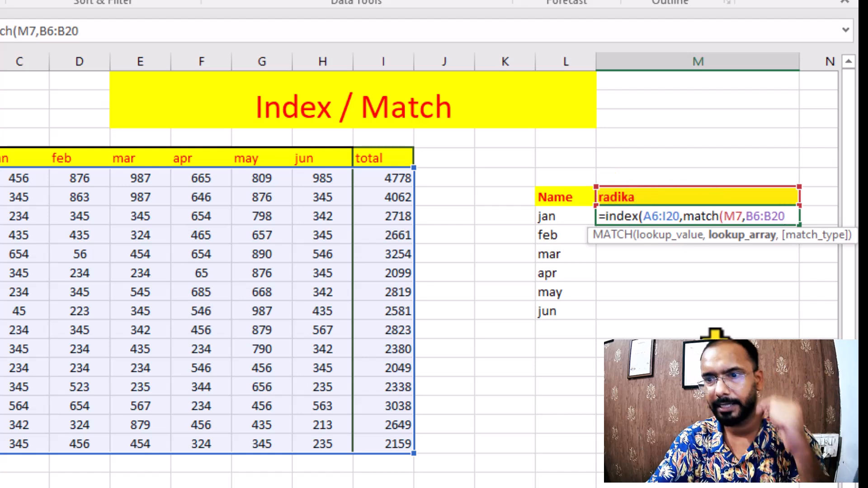
{"action": "type", "text": ","}
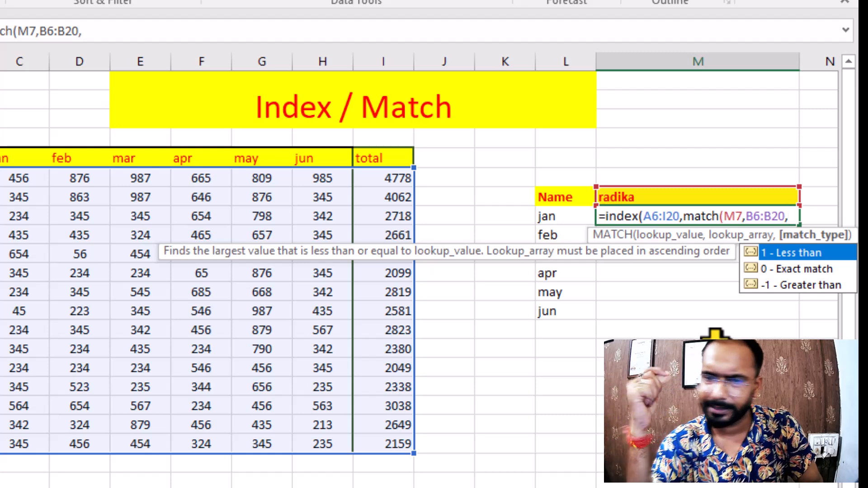
{"action": "type", "text": "0)"}
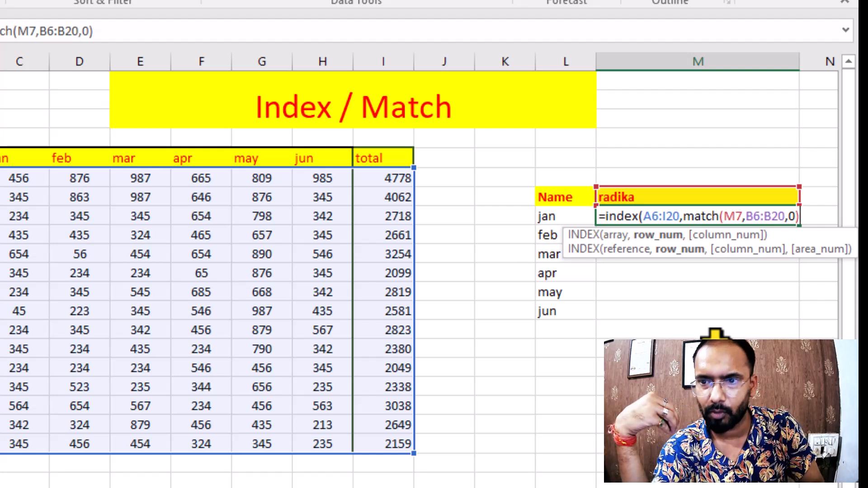
{"action": "type", "text": ","}
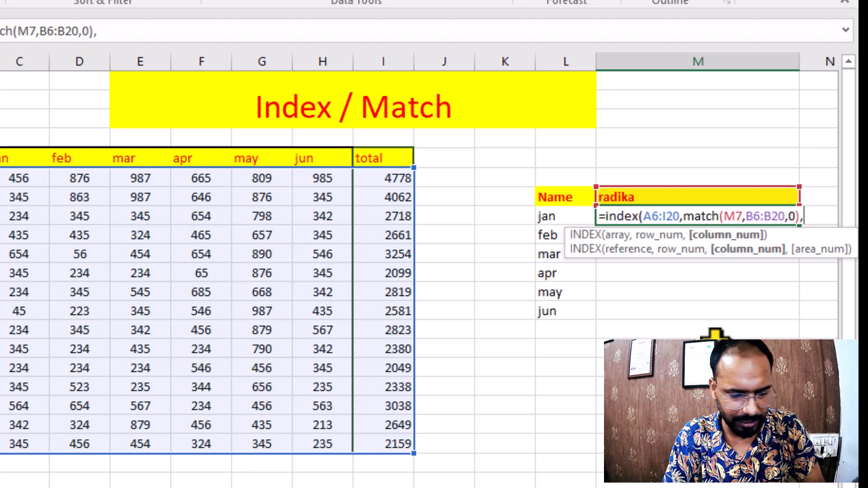
- Add MATCH(L8,A5:I5,0) as the column number argument of the INDEX formula in M8 and complete the formula
{"action": "type", "text": "match"}
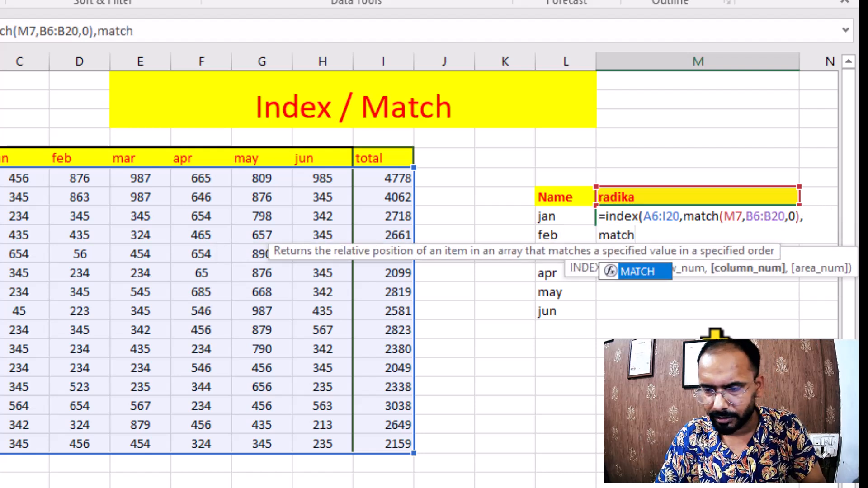
{"action": "type", "text": "("}
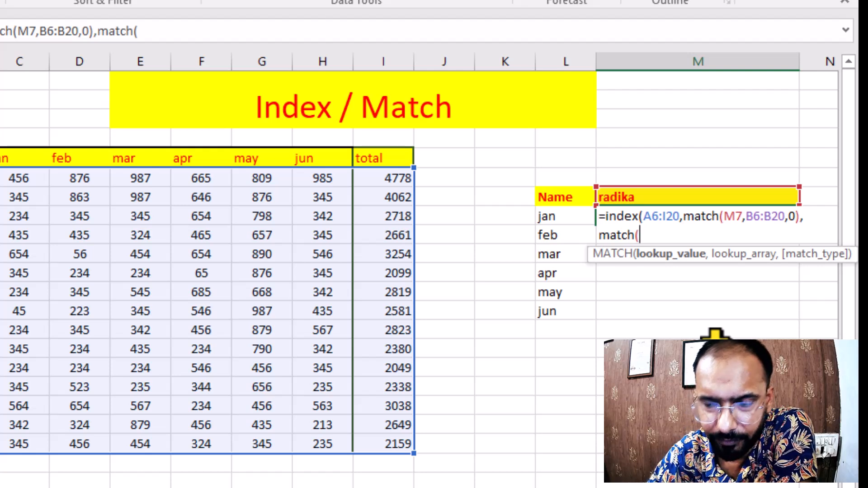
{"action": "left_click", "coordinate": [562, 215]}
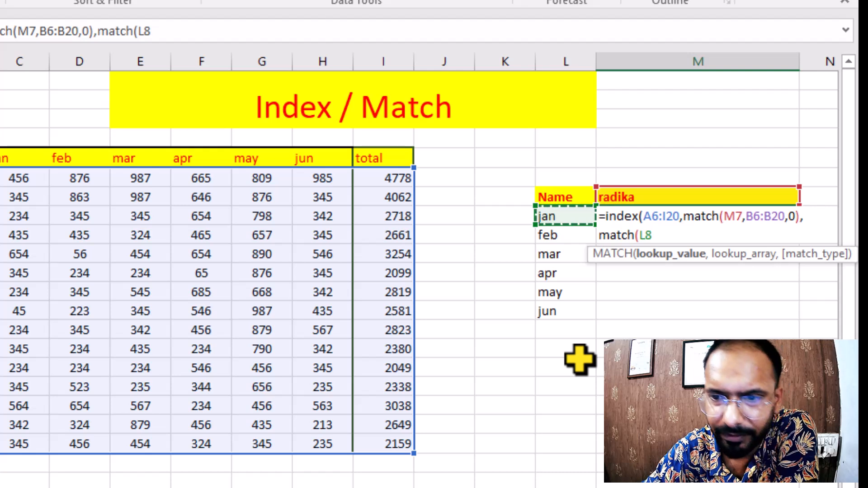
{"action": "type", "text": ","}
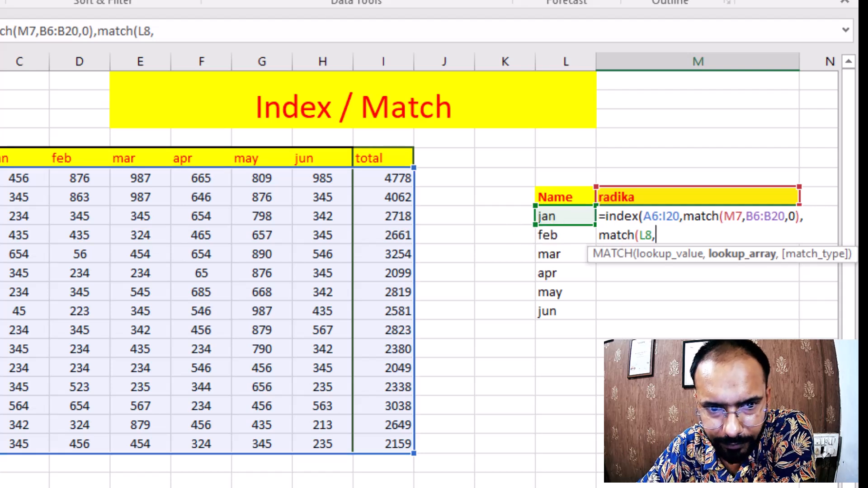
{"action": "left_click_drag", "start_coordinate": [0, 159], "coordinate": [373, 151]}
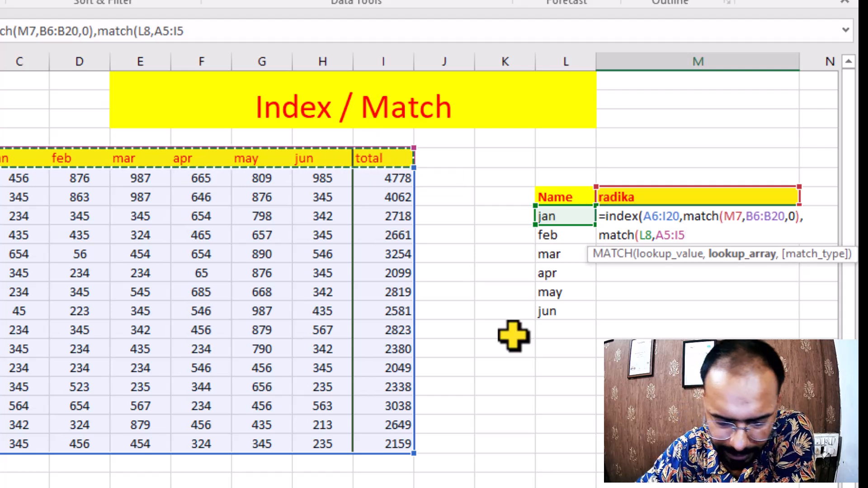
{"action": "type", "text": ","}
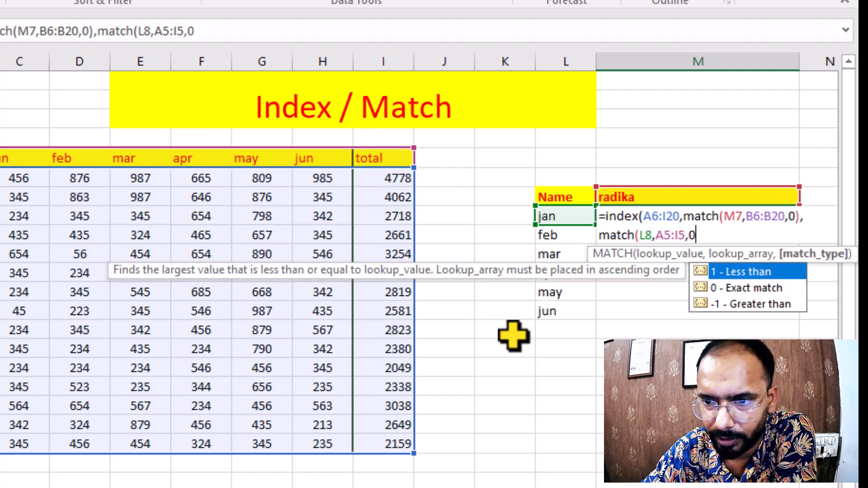
{"action": "type", "text": "0)"}
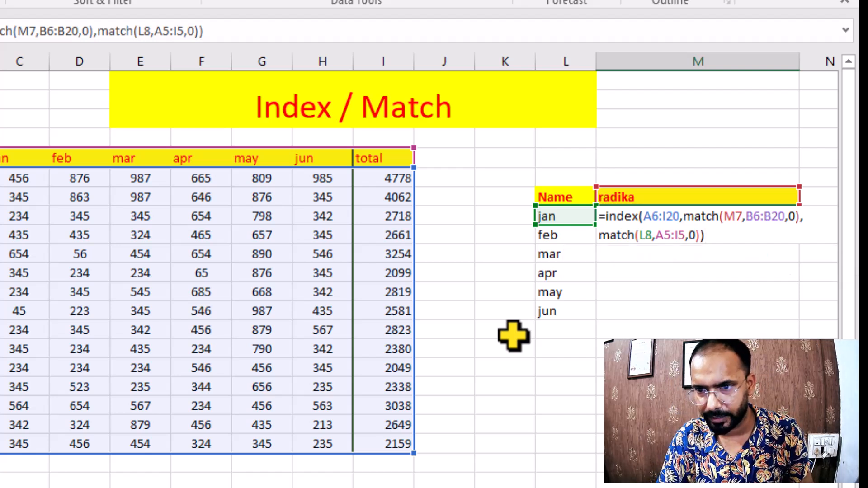
{"action": "key", "text": "Return"}
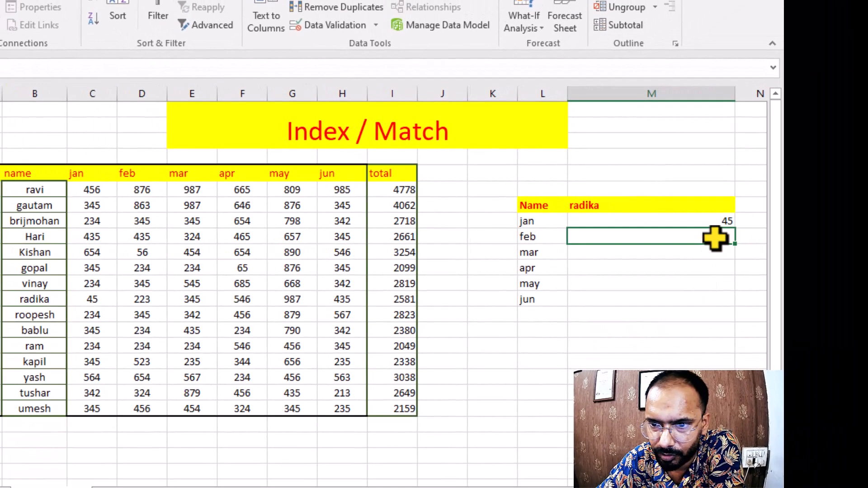
- Choose the name with serial number 12 in the M7 dropdown list
{"action": "left_click", "coordinate": [717, 205]}
{"action": "left_click", "coordinate": [742, 206]}
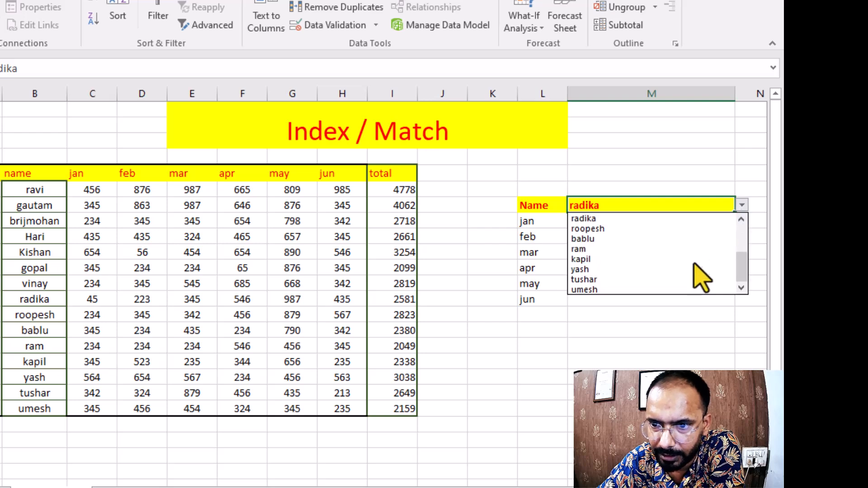
{"action": "left_click", "coordinate": [697, 260]}
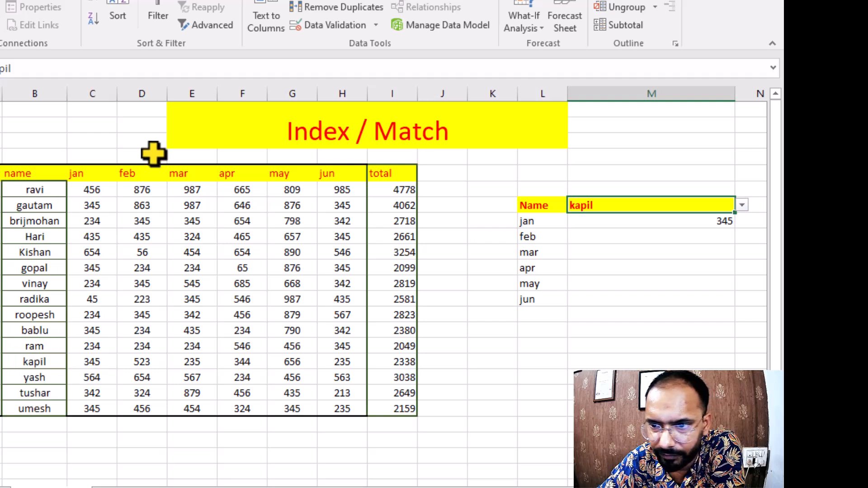
- Fill the M8 formula down to M13 and compare the array range of the M9 copy with the table
{"action": "left_click", "coordinate": [684, 221]}
{"action": "left_click_drag", "start_coordinate": [736, 229], "coordinate": [743, 309]}
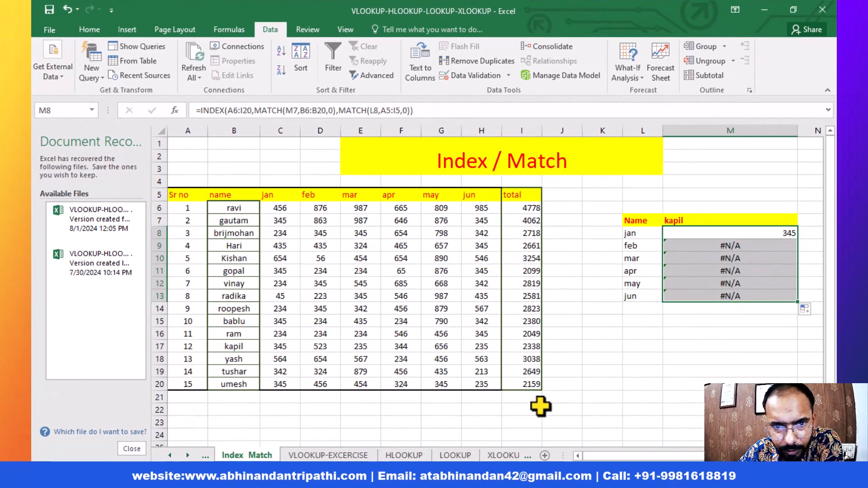
{"action": "left_click", "coordinate": [740, 248]}
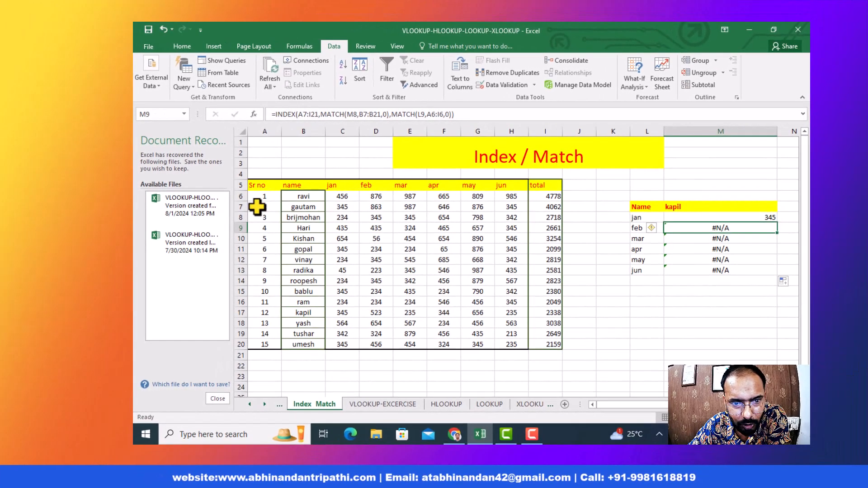
{"action": "left_click_drag", "start_coordinate": [193, 220], "coordinate": [392, 291]}
{"action": "left_click_drag", "start_coordinate": [435, 267], "coordinate": [556, 371]}
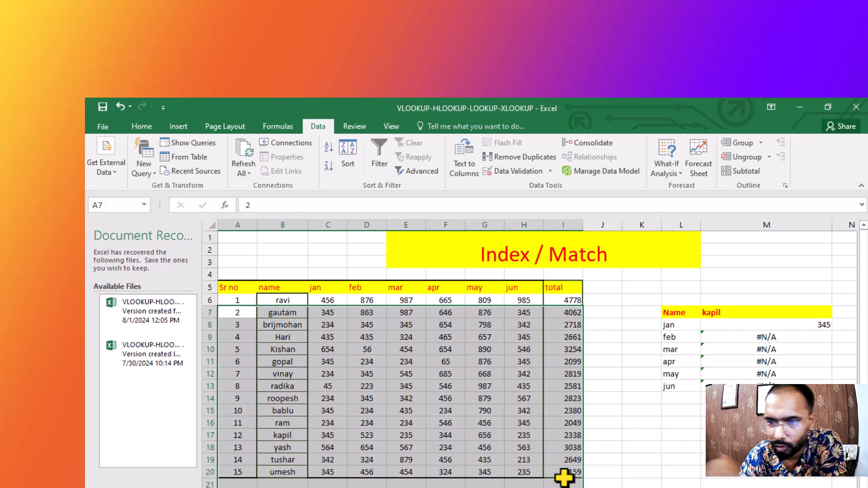
- Examine the array range A8:I22 in the M10 formula by tracing it over the table
{"action": "left_click", "coordinate": [784, 351]}
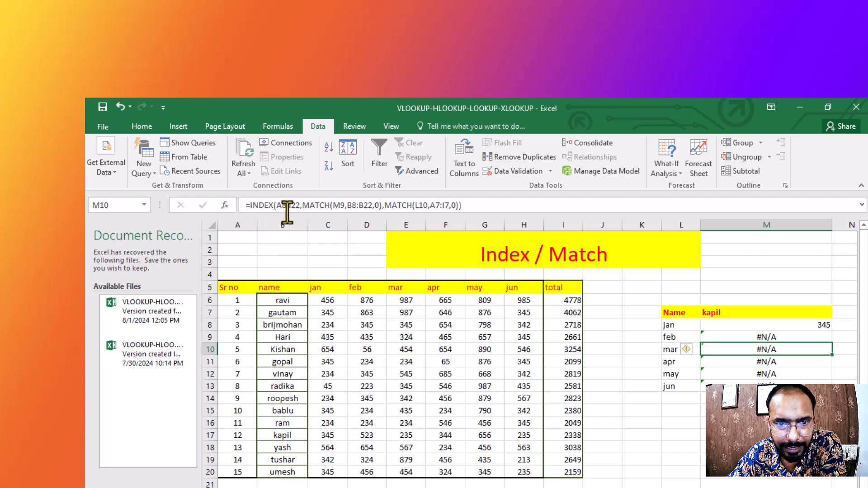
{"action": "left_click_drag", "start_coordinate": [276, 205], "coordinate": [301, 205]}
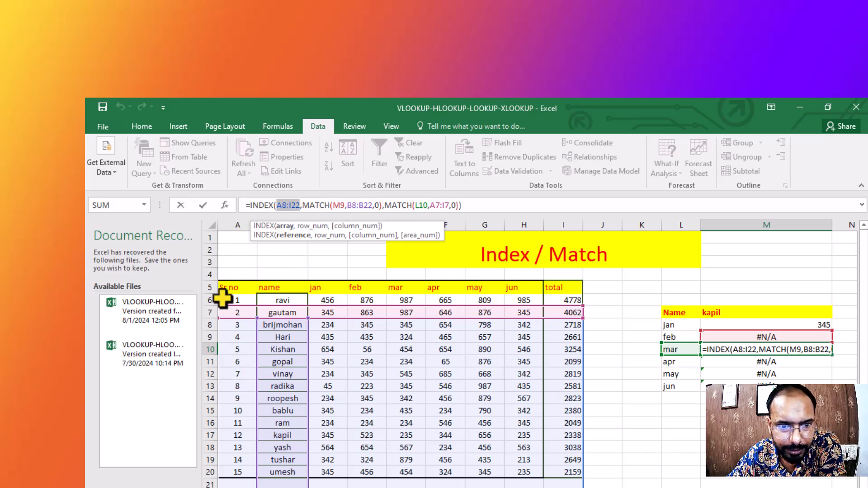
{"action": "left_click_drag", "start_coordinate": [239, 325], "coordinate": [559, 487]}
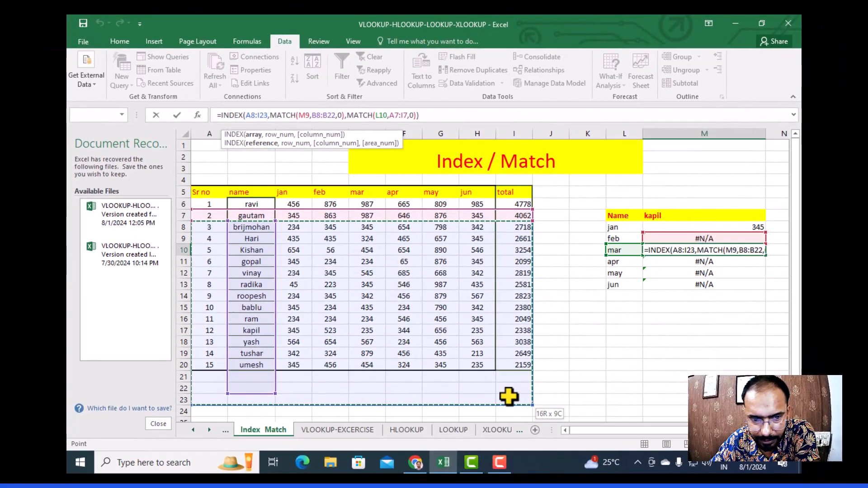
{"action": "left_click_drag", "start_coordinate": [508, 397], "coordinate": [508, 391]}
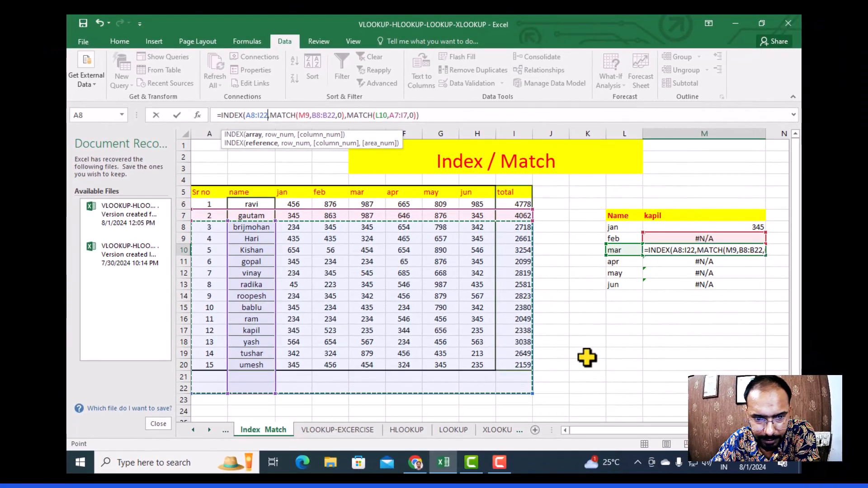
{"action": "left_click", "coordinate": [210, 388]}
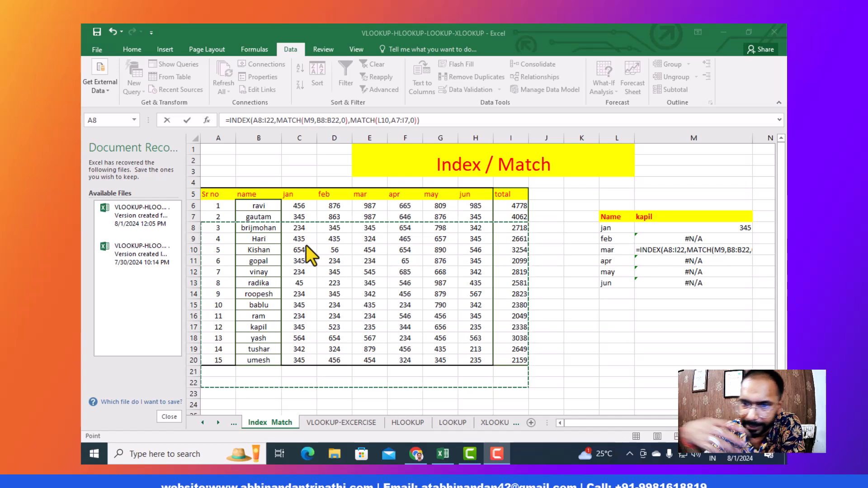
- Leave the M10 formula and clear the copied formulas from M9:M13
{"action": "left_click", "coordinate": [688, 271]}
{"action": "left_click_drag", "start_coordinate": [691, 238], "coordinate": [684, 284]}
{"action": "key", "text": "Delete"}
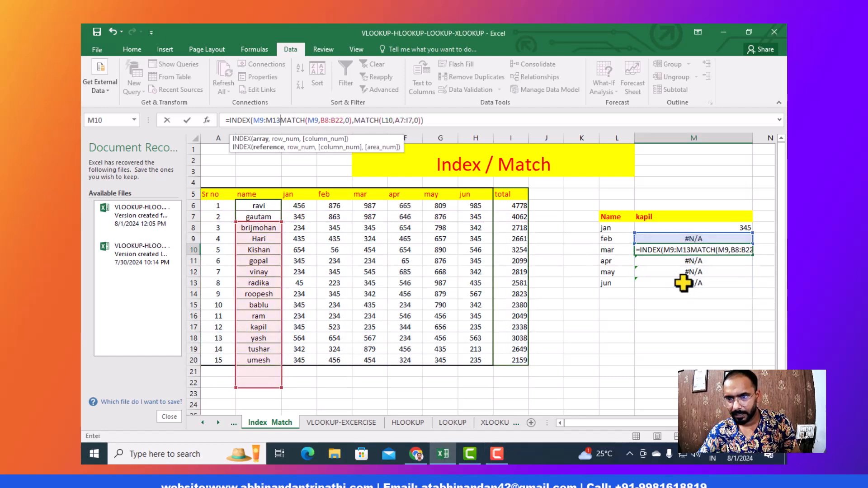
{"action": "left_click", "coordinate": [710, 271]}
{"action": "left_click_drag", "start_coordinate": [705, 240], "coordinate": [718, 285]}
{"action": "key", "text": "Delete"}
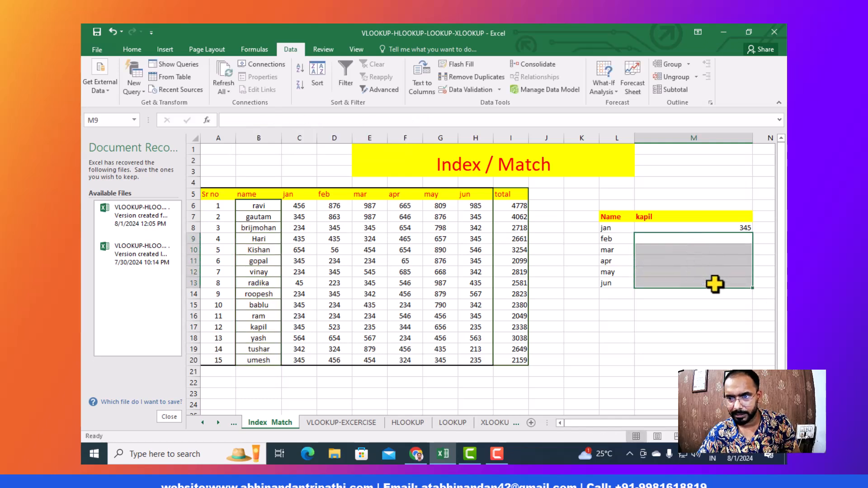
- Make the INDEX array in the M8 formula absolute as $A$6:$I$20
{"action": "left_click", "coordinate": [667, 340]}
{"action": "left_click", "coordinate": [692, 219]}
{"action": "left_click", "coordinate": [695, 230]}
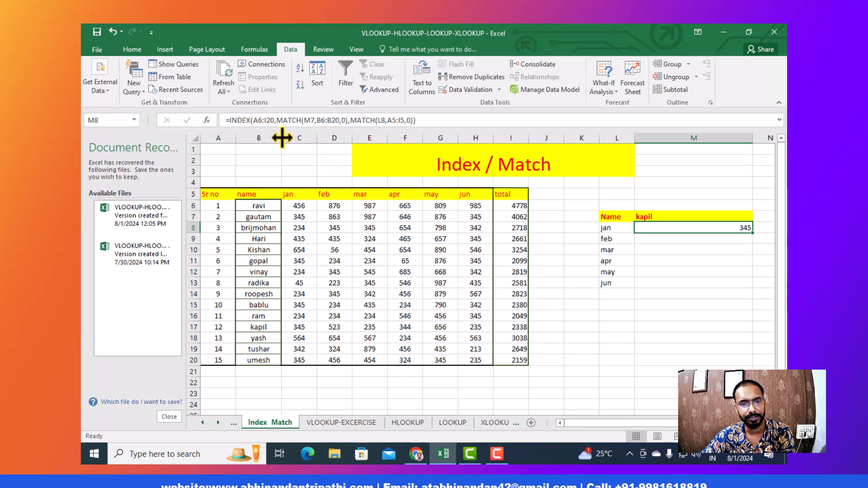
{"action": "left_click", "coordinate": [258, 121]}
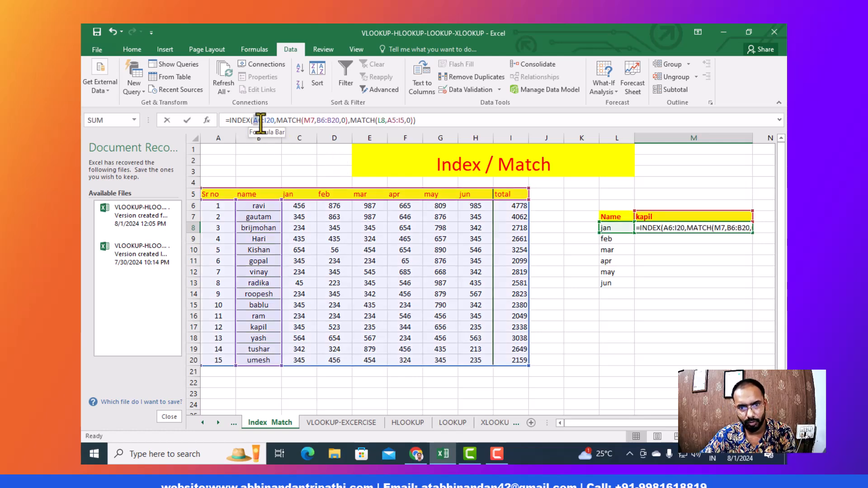
{"action": "left_click_drag", "start_coordinate": [273, 123], "coordinate": [276, 121]}
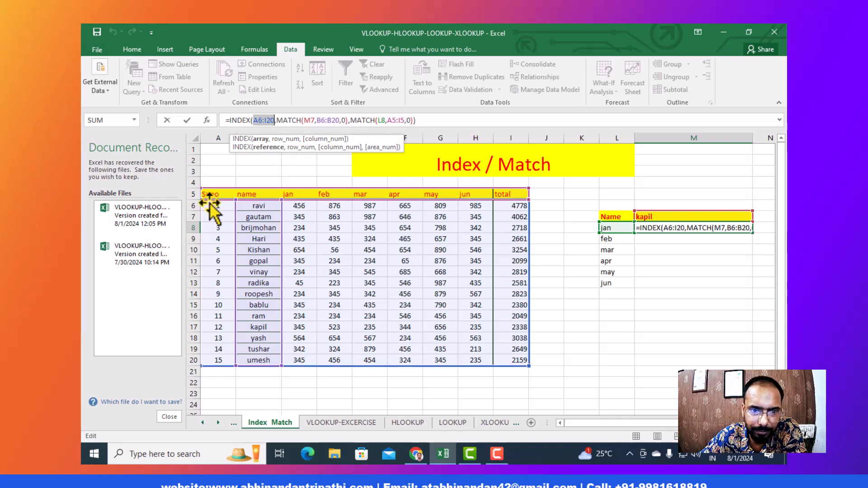
{"action": "left_click_drag", "start_coordinate": [210, 203], "coordinate": [532, 370]}
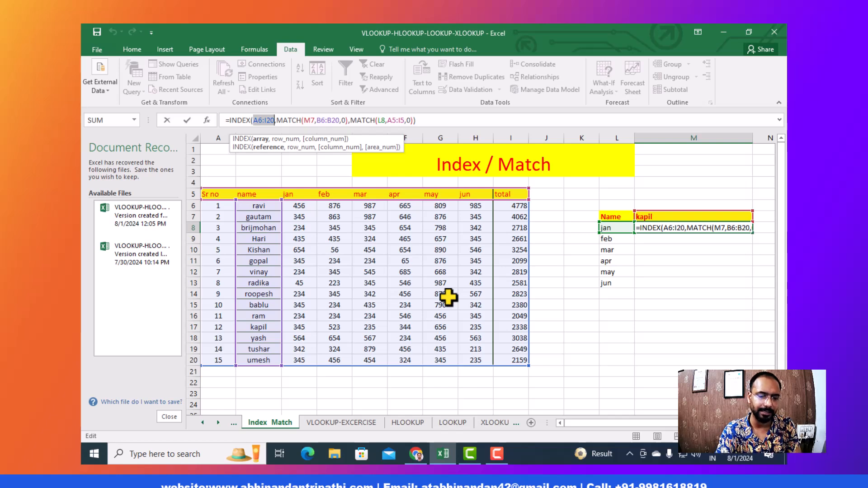
{"action": "key", "text": "F4"}
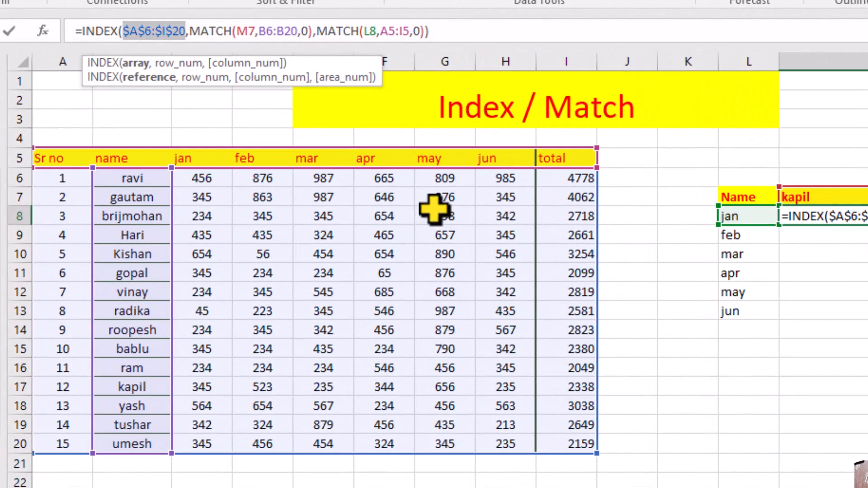
- Make the lookup value and lookup array of the first MATCH in M8 absolute as $M$7 and $B$6:$B$20
{"action": "double_click", "coordinate": [246, 30]}
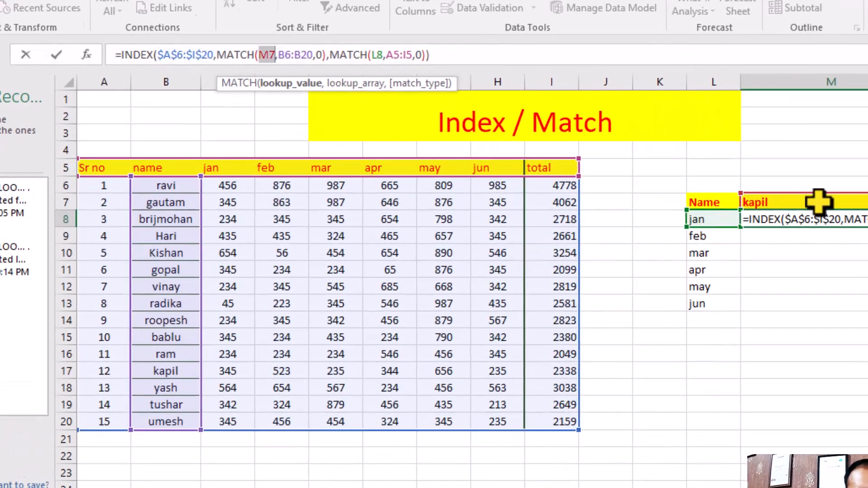
{"action": "key", "text": "F4"}
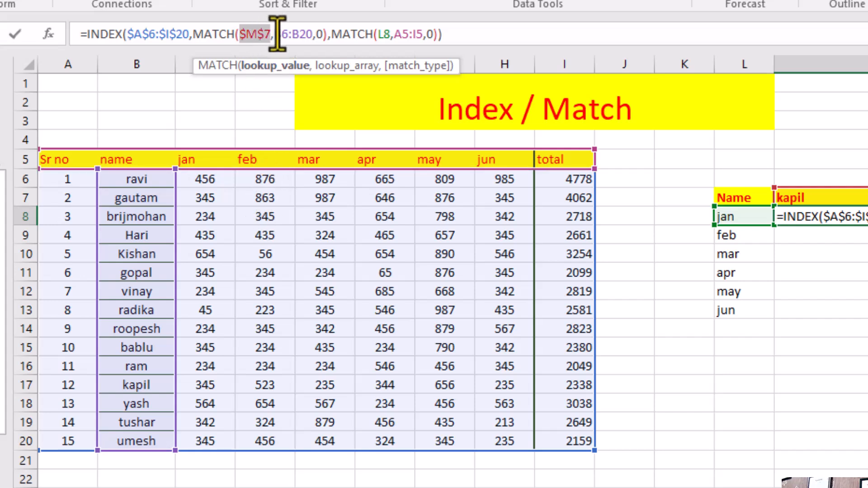
{"action": "left_click_drag", "start_coordinate": [274, 36], "coordinate": [313, 36]}
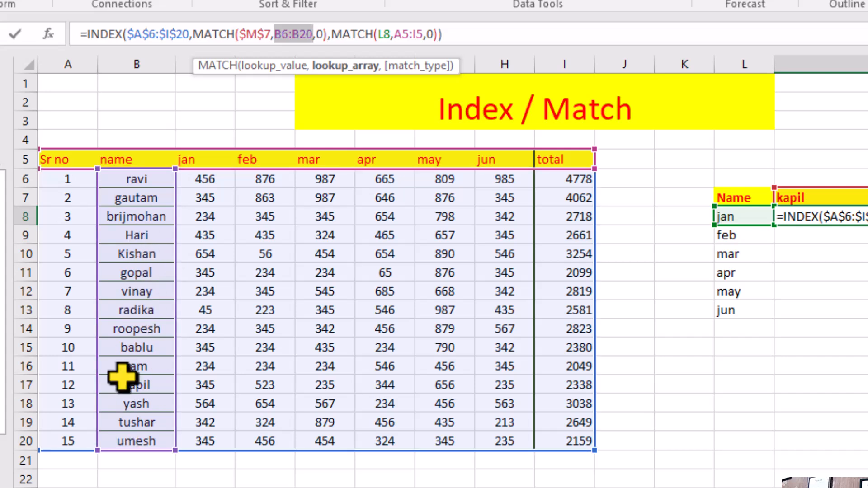
{"action": "key", "text": "F4"}
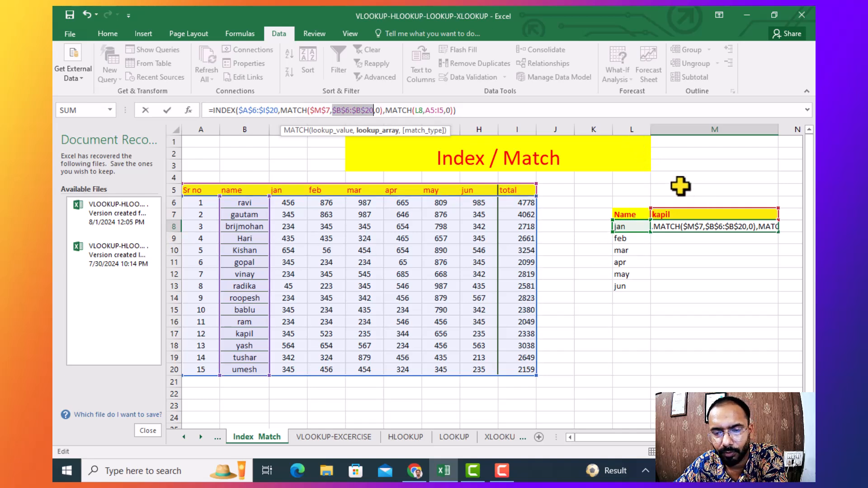
- Make the lookup array of the second MATCH absolute as $A$5:$I$5, keep L8 relative, and commit the M8 formula
{"action": "double_click", "coordinate": [417, 112]}
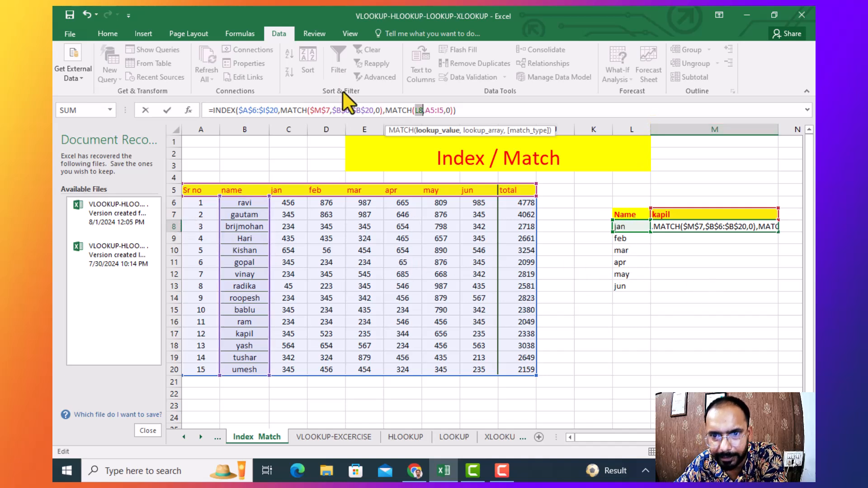
{"action": "left_click_drag", "start_coordinate": [422, 111], "coordinate": [443, 111]}
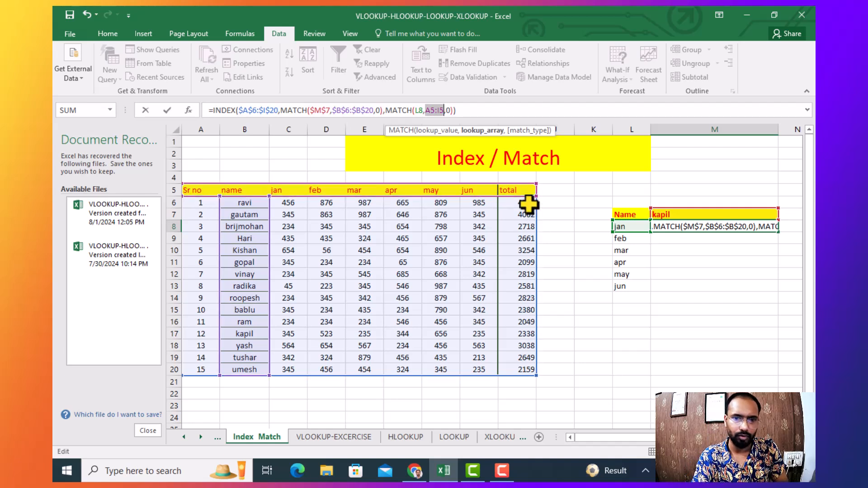
{"action": "key", "text": "F4"}
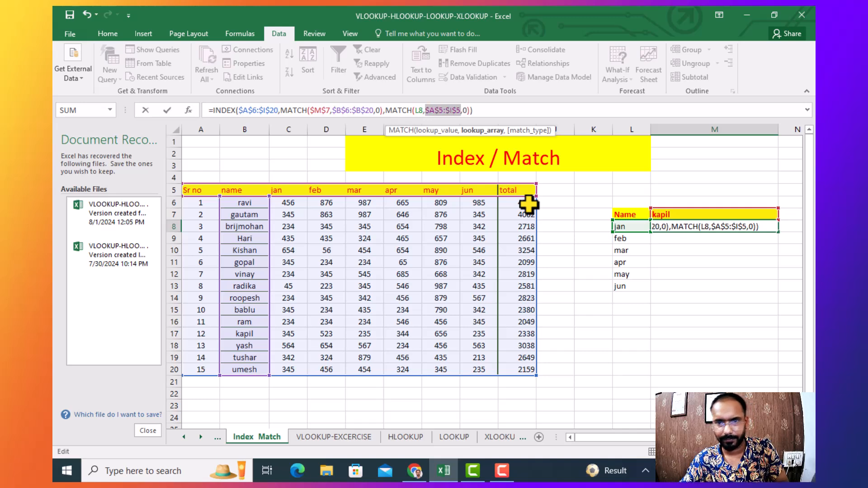
{"action": "left_click", "coordinate": [512, 111]}
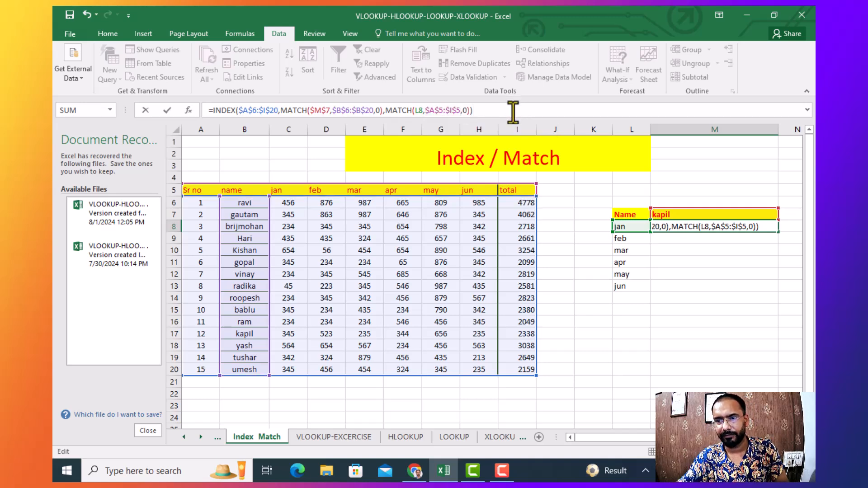
{"action": "key", "text": "Return"}
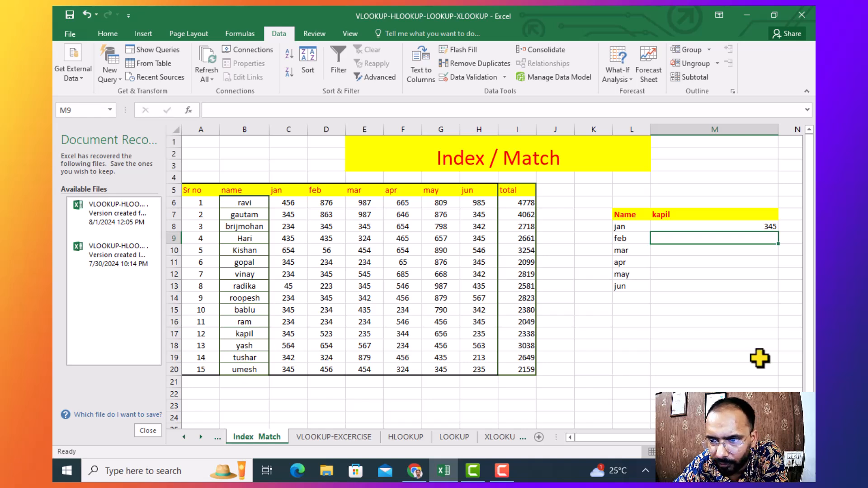
- Fill the M8 formula with the absolute references down to M13 for the months feb to jun
{"action": "left_click", "coordinate": [761, 228]}
{"action": "left_click_drag", "start_coordinate": [778, 231], "coordinate": [779, 294]}
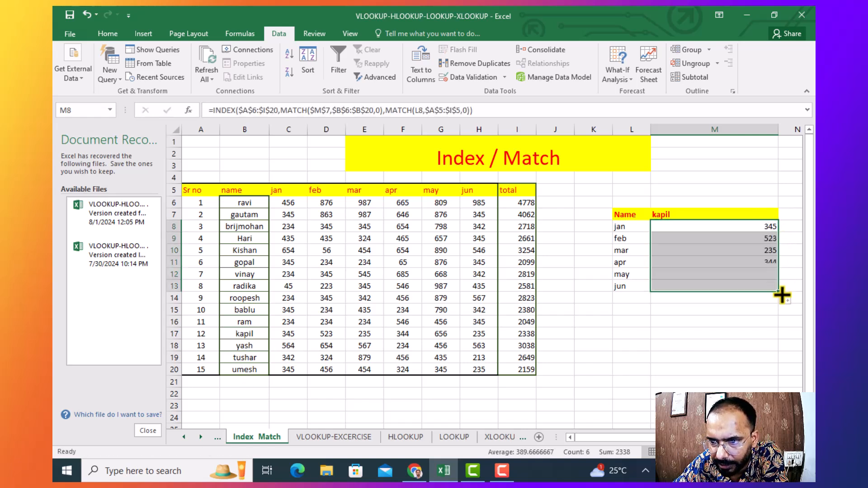
{"action": "left_click", "coordinate": [699, 346]}
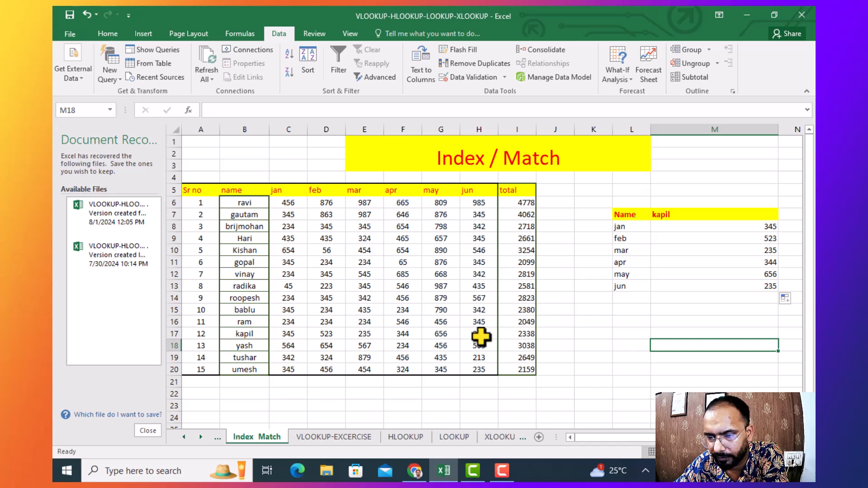
- Choose the name with serial number 10 in the M7 dropdown list and select M8 to review its formula
{"action": "left_click", "coordinate": [769, 215]}
{"action": "left_click", "coordinate": [785, 215]}
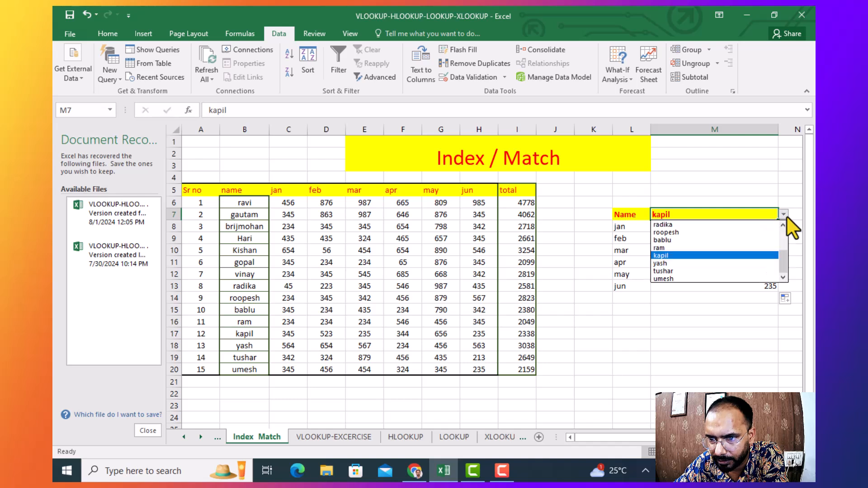
{"action": "left_click", "coordinate": [743, 243]}
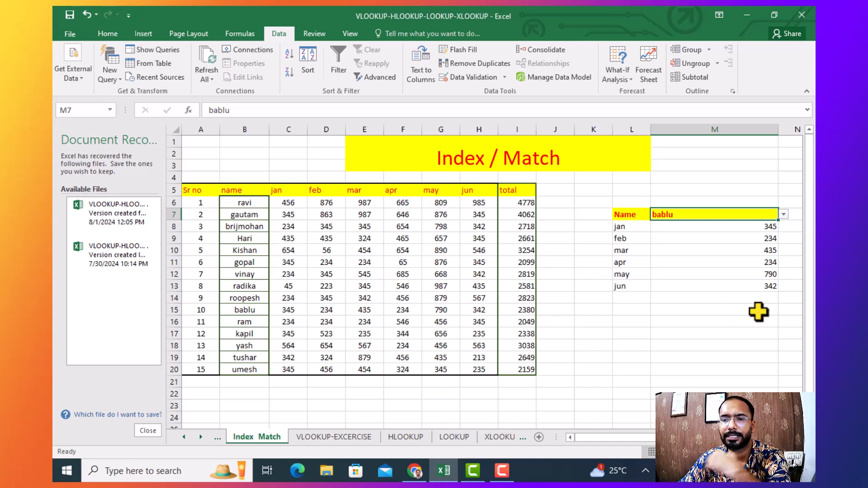
{"action": "left_click", "coordinate": [751, 224]}
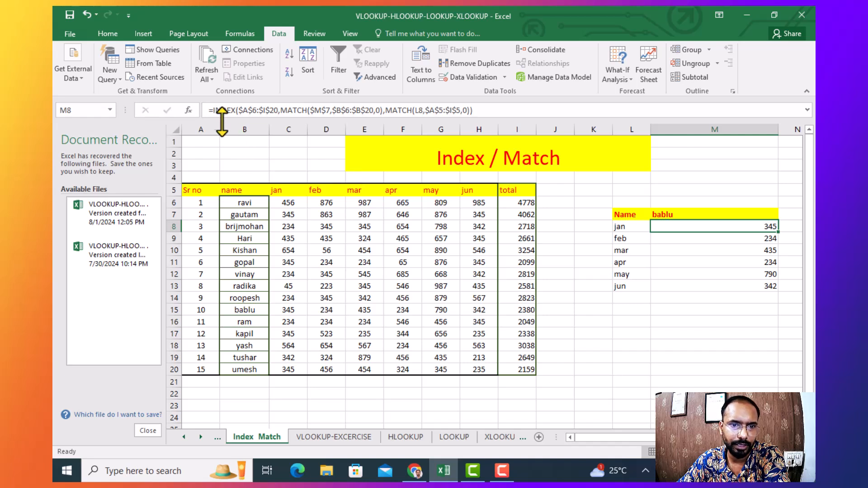